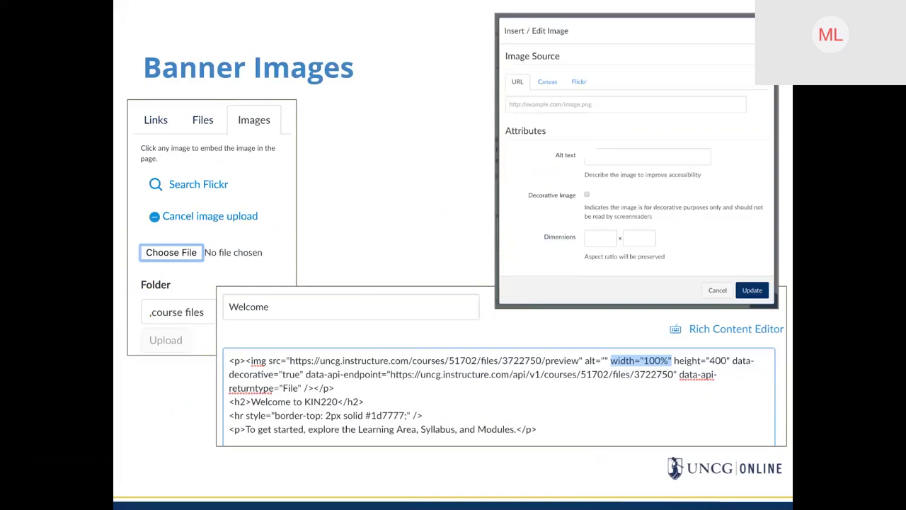
Leave the slideshow, switch to Canvas, and open the UNCG Online Course Development Resources home page for editing.
{"action": "key", "text": "Escape"}
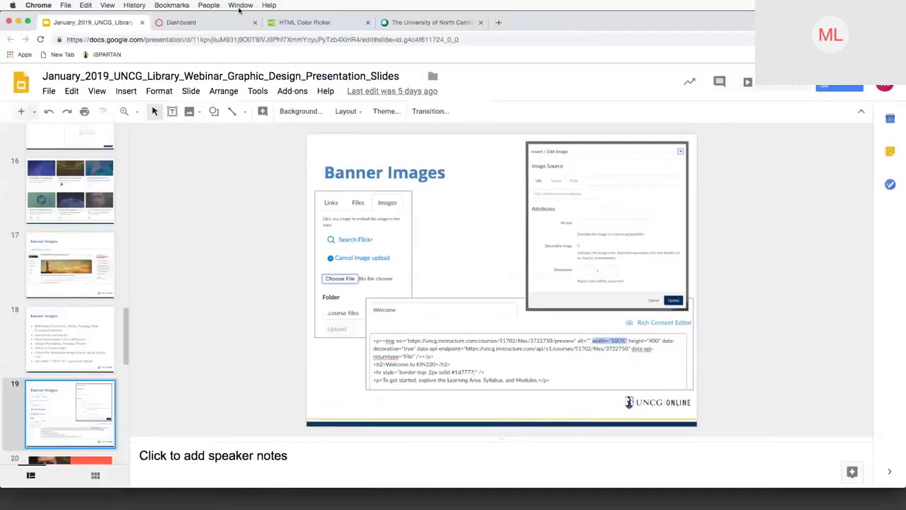
{"action": "left_click", "coordinate": [185, 22]}
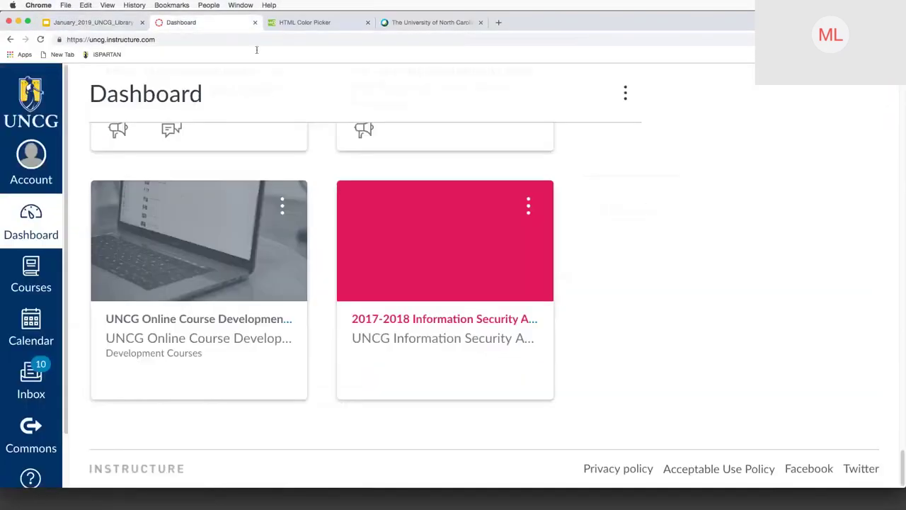
{"action": "left_click", "coordinate": [203, 319]}
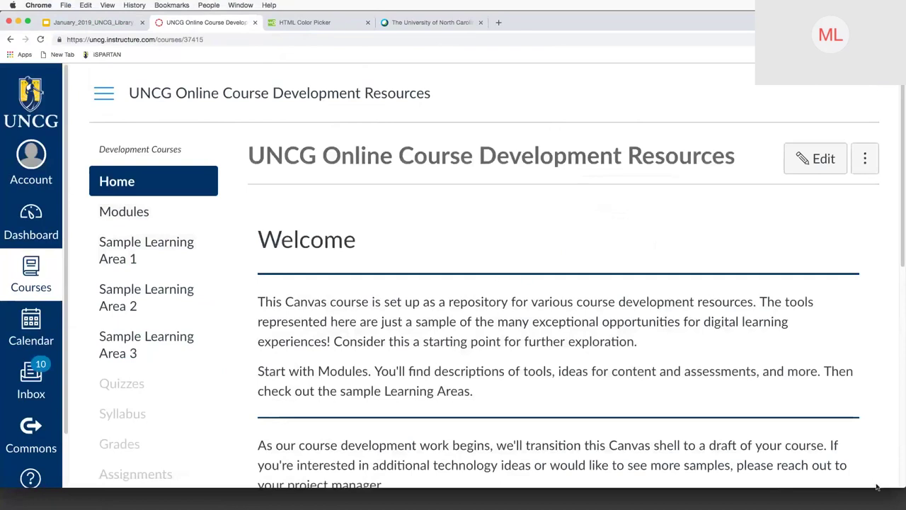
{"action": "key", "text": "super+minus"}
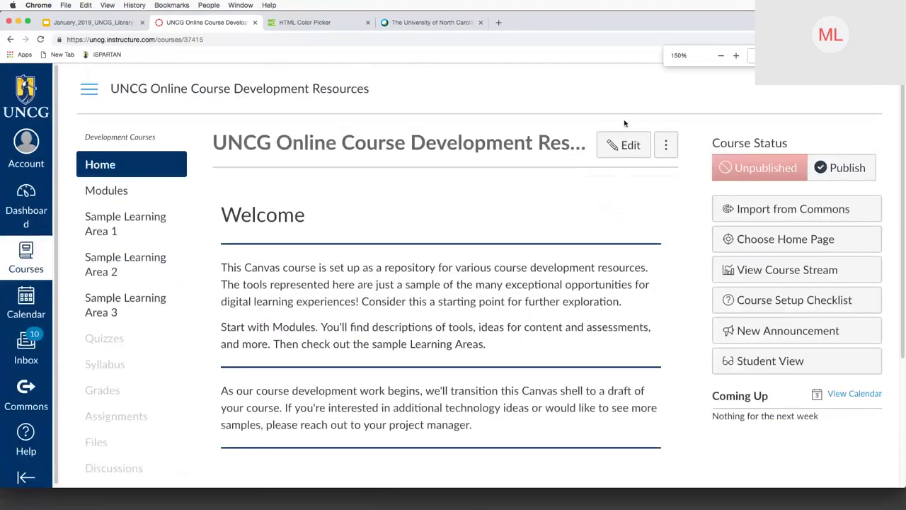
{"action": "left_click", "coordinate": [619, 151]}
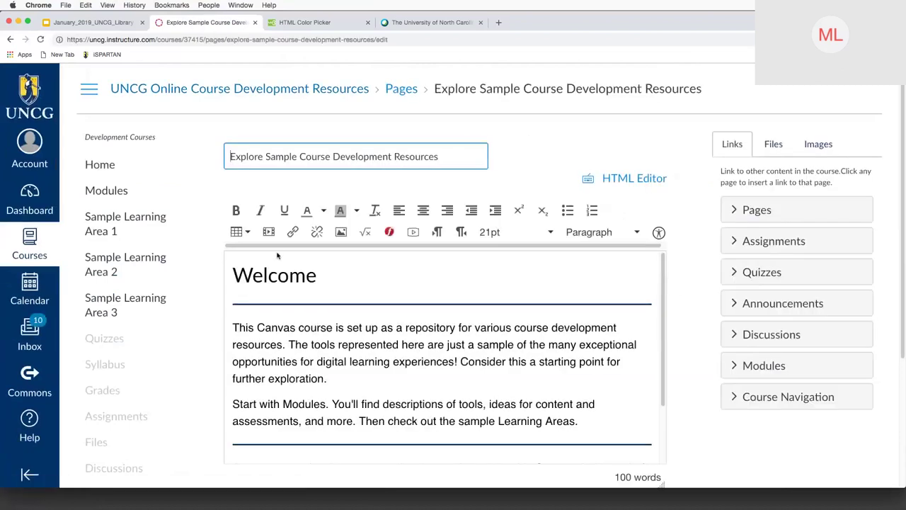
Add an empty line above the Welcome heading and place the cursor there.
{"action": "left_click", "coordinate": [235, 268]}
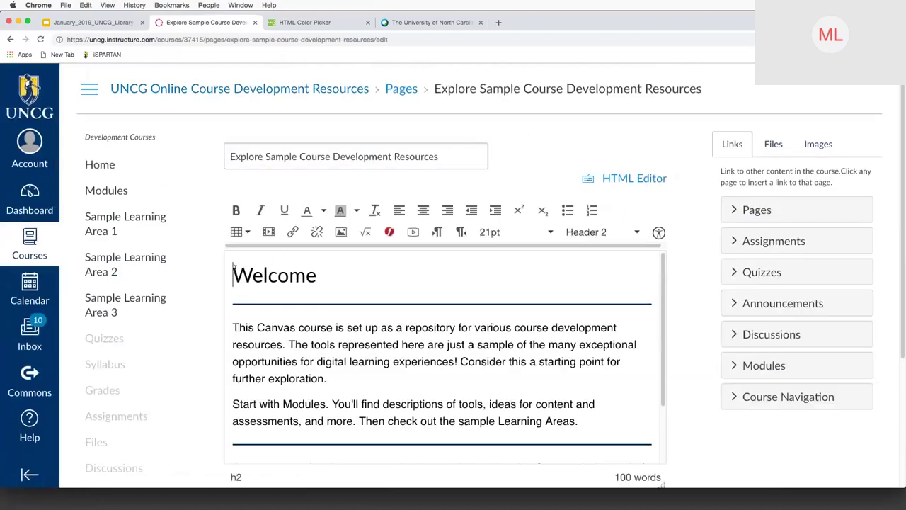
{"action": "key", "text": "Return"}
{"action": "left_click", "coordinate": [235, 269]}
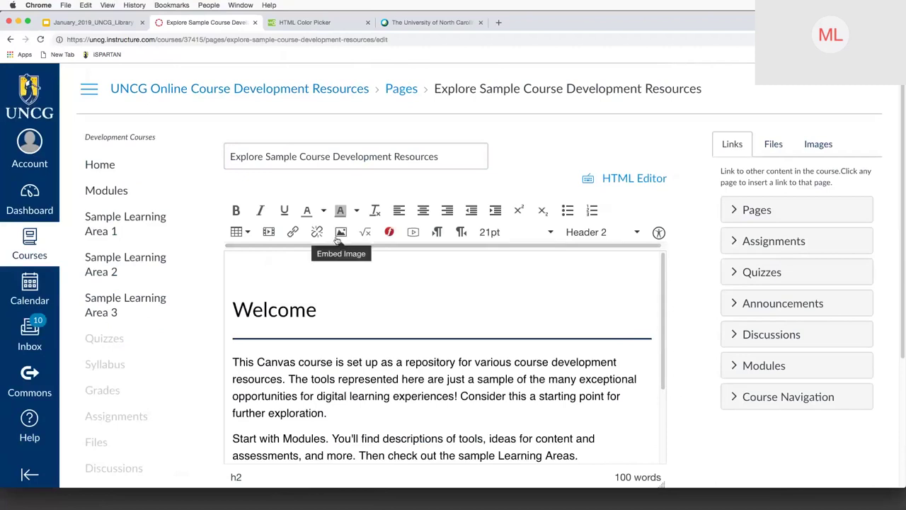
Start embedding an image and select computerkeyboard.jpg from the Course Images folder in the Canvas course files.
{"action": "left_click", "coordinate": [341, 232]}
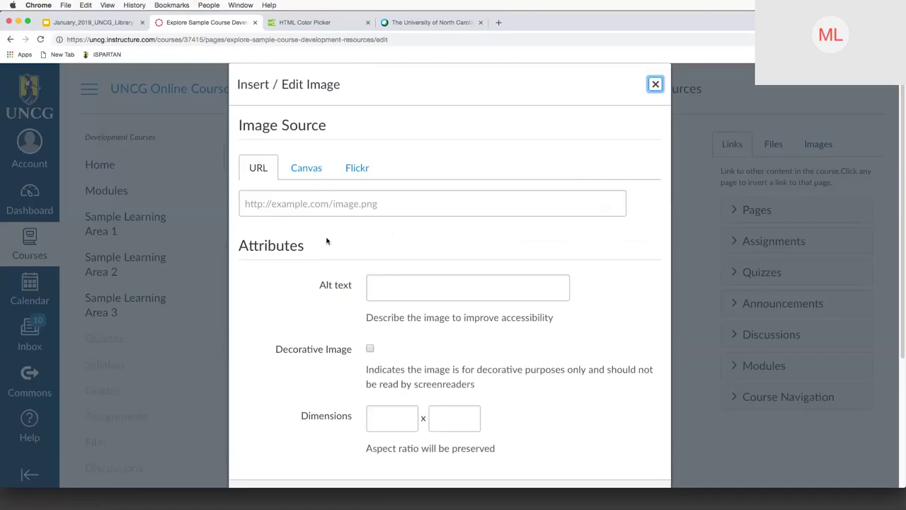
{"action": "left_click", "coordinate": [304, 168]}
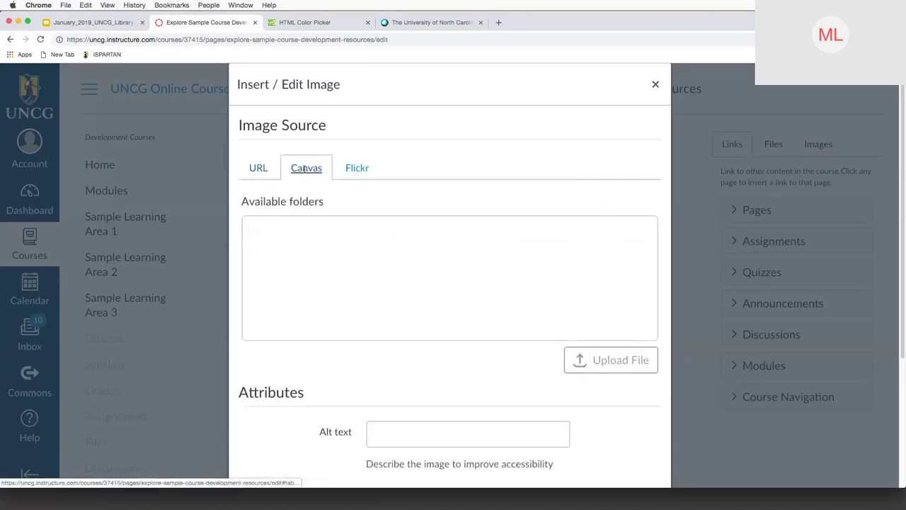
{"action": "left_click", "coordinate": [291, 227]}
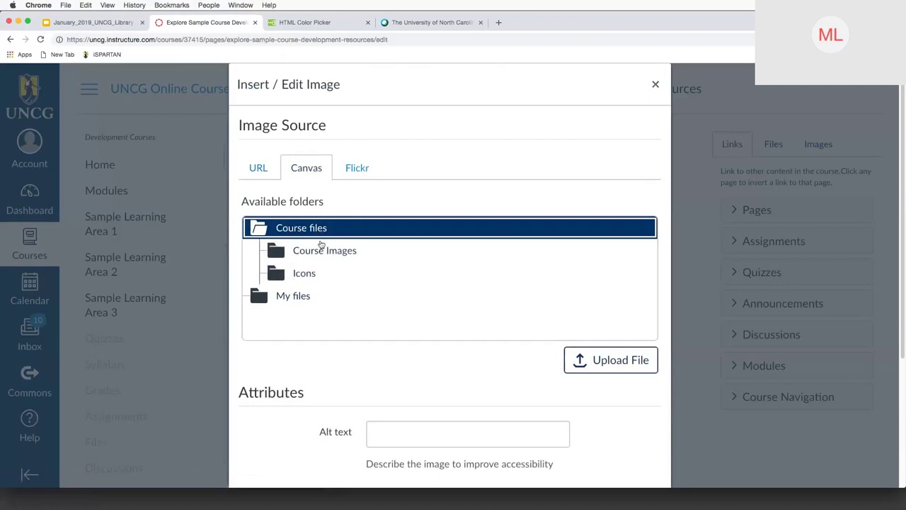
{"action": "left_click", "coordinate": [318, 251]}
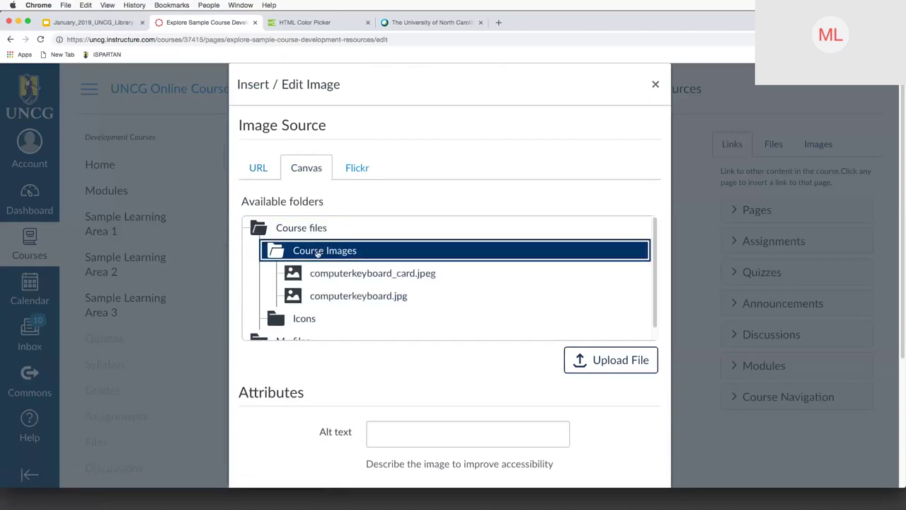
{"action": "left_click", "coordinate": [375, 296]}
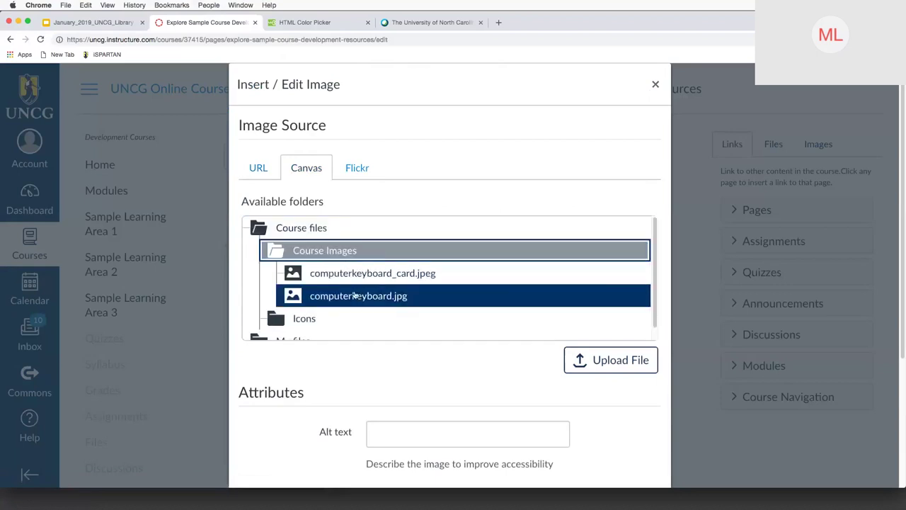
{"action": "left_click", "coordinate": [357, 297]}
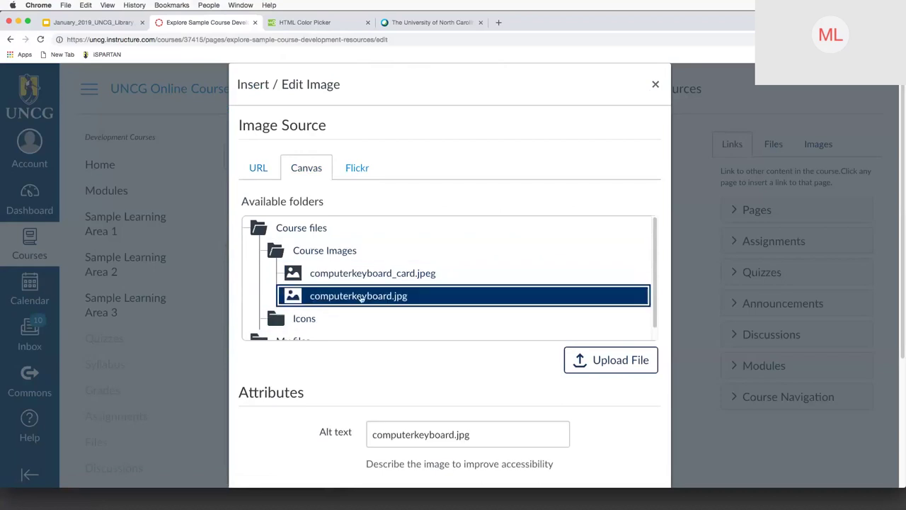
Mark the keyboard image as decorative and insert it into the page.
{"action": "scroll", "coordinate": [490, 393], "scroll_direction": "down", "scroll_amount": 3}
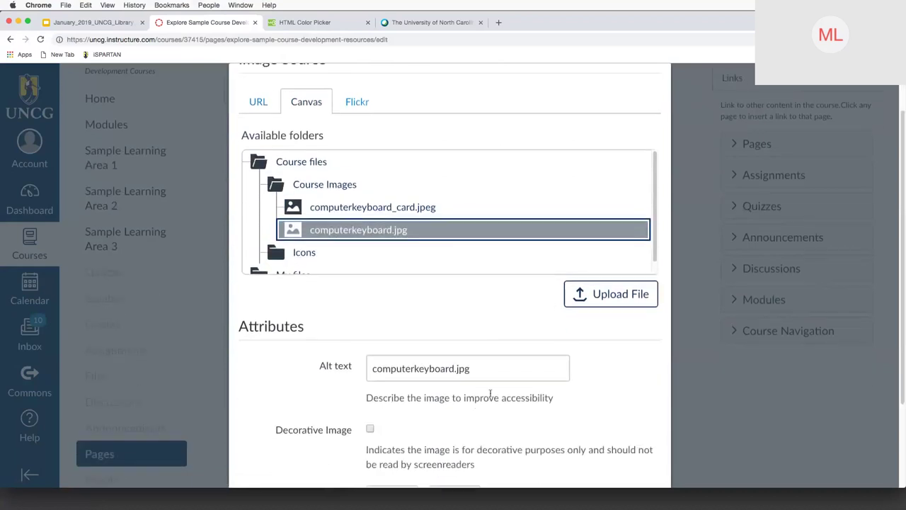
{"action": "left_click", "coordinate": [370, 379]}
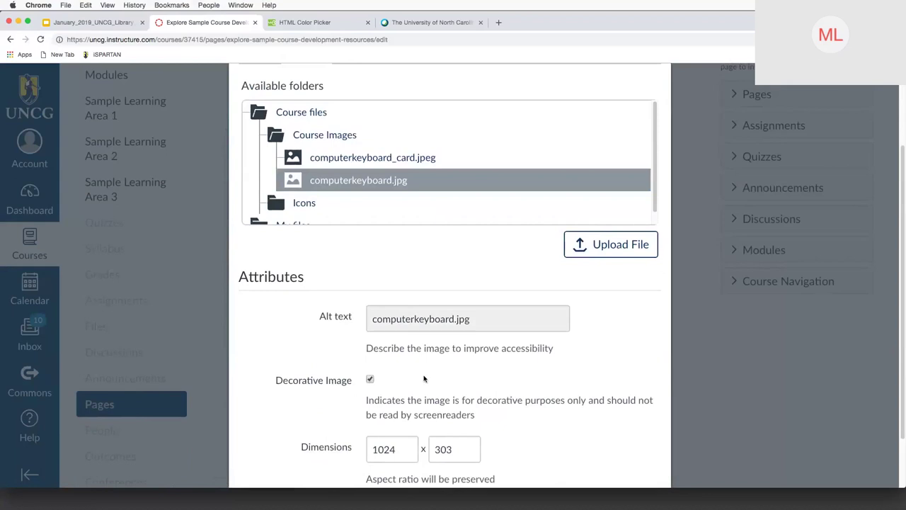
{"action": "scroll", "coordinate": [347, 383], "scroll_direction": "down", "scroll_amount": 2}
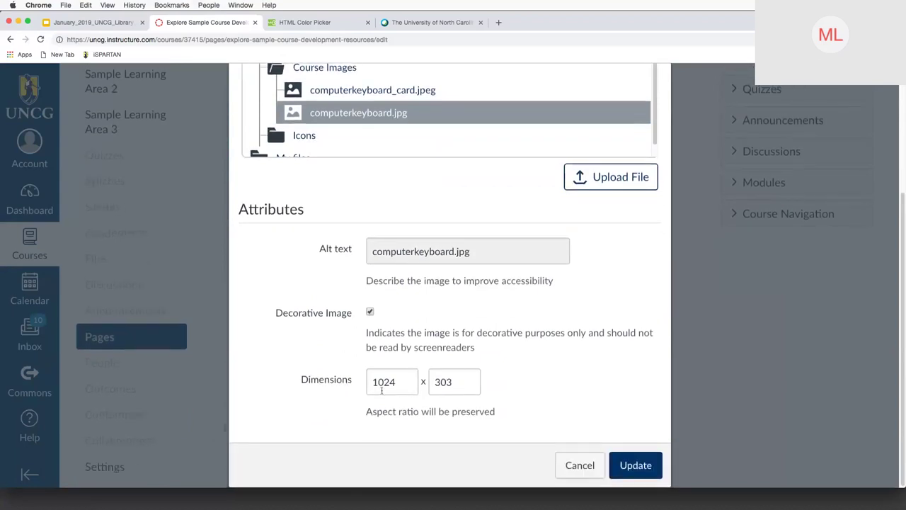
{"action": "left_click", "coordinate": [636, 465]}
Set the banner image's width to 100% in the page's HTML and save the page.
{"action": "scroll", "coordinate": [732, 457], "scroll_direction": "up", "scroll_amount": 3}
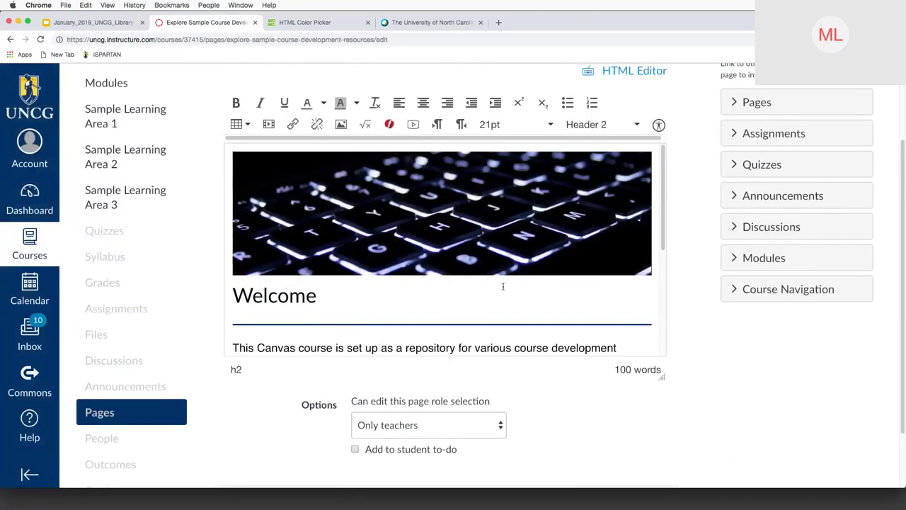
{"action": "scroll", "coordinate": [680, 335], "scroll_direction": "up", "scroll_amount": 2}
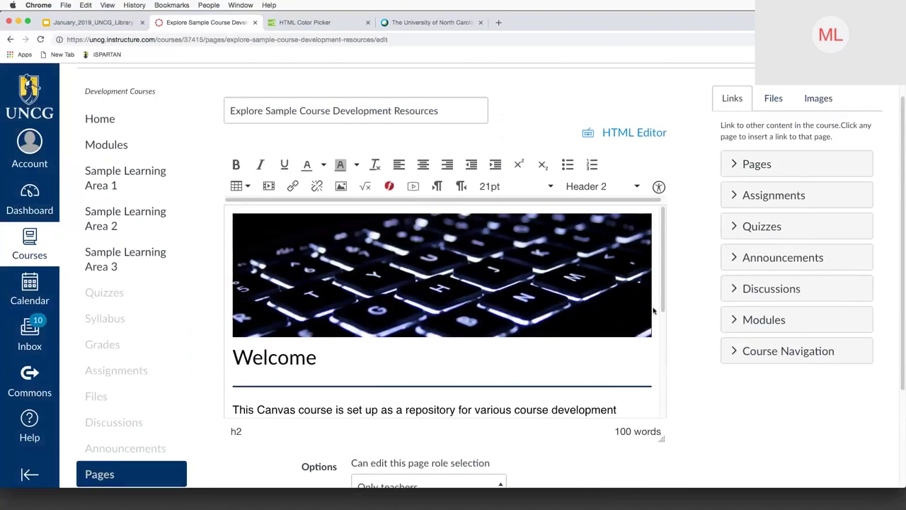
{"action": "left_click", "coordinate": [619, 135]}
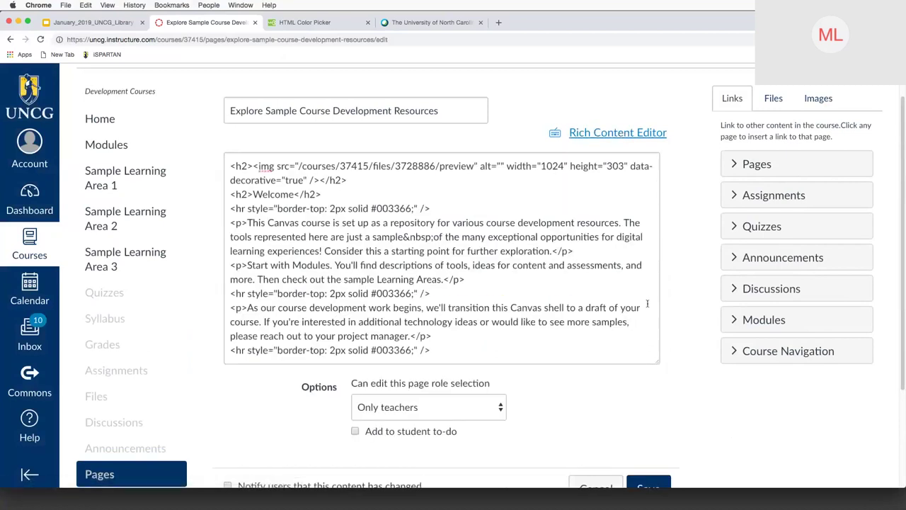
{"action": "left_click_drag", "start_coordinate": [541, 167], "coordinate": [564, 167]}
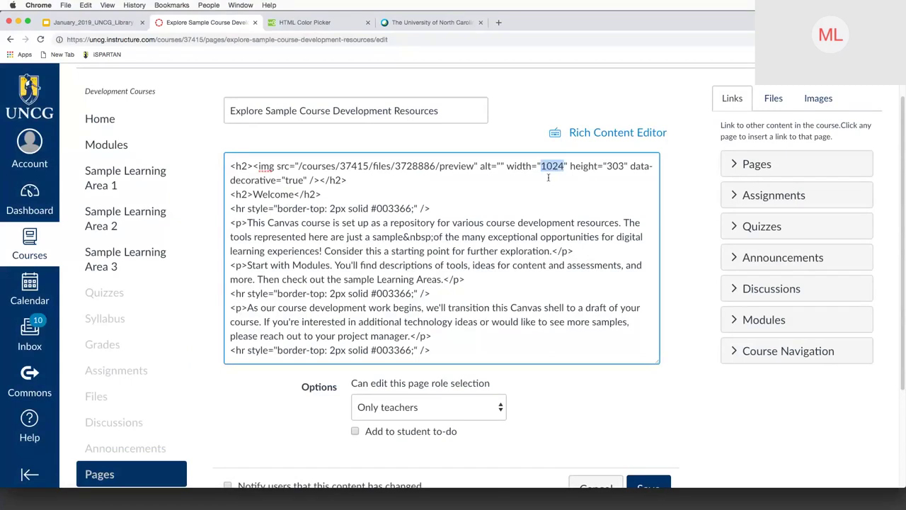
{"action": "type", "text": "100%"}
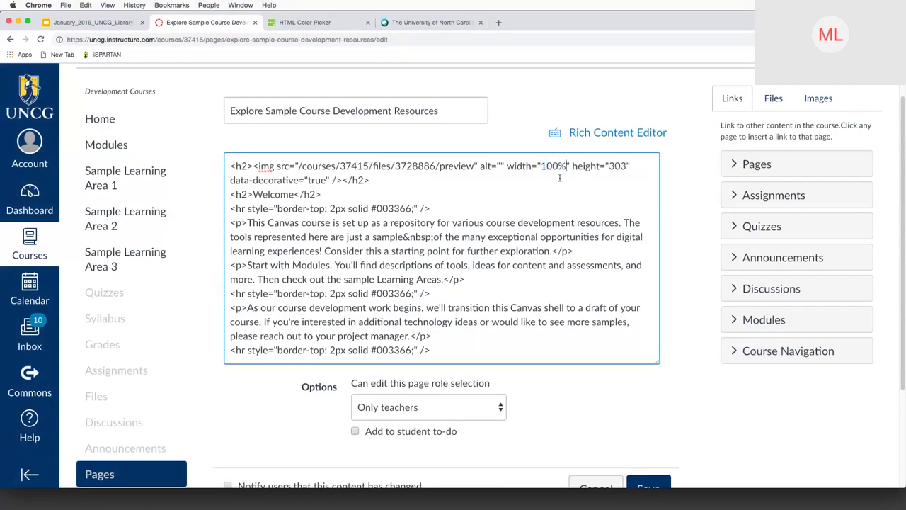
{"action": "left_click", "coordinate": [649, 485]}
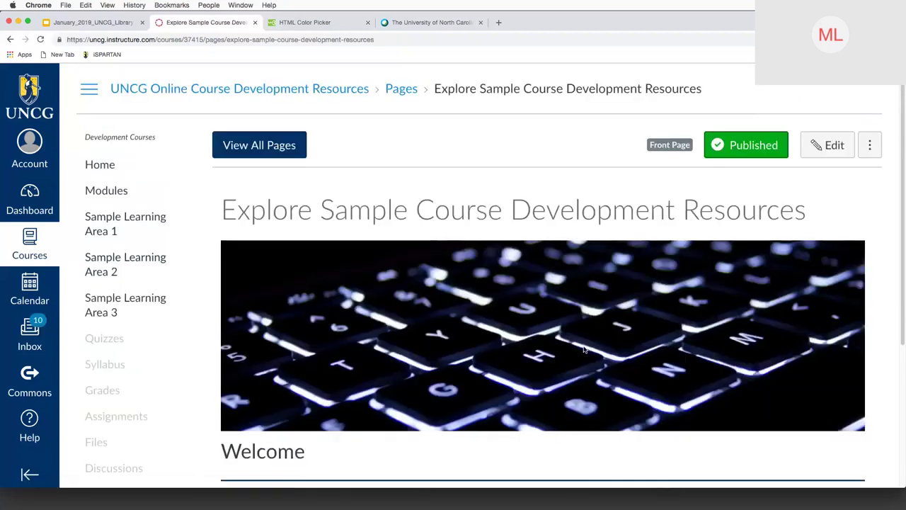
Open the course home page and resize the browser window to check how the banner image scales.
{"action": "left_click", "coordinate": [100, 165]}
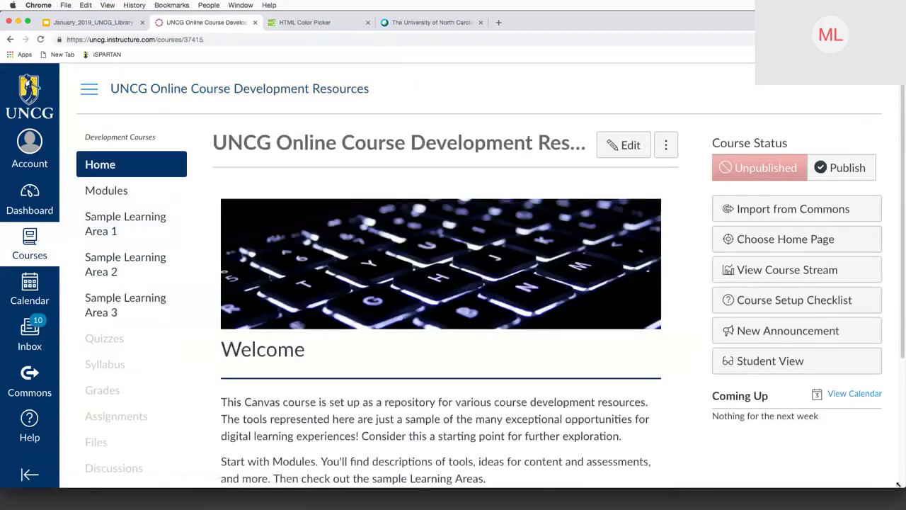
{"action": "left_click_drag", "start_coordinate": [901, 484], "coordinate": [705, 480]}
{"action": "left_click_drag", "start_coordinate": [904, 480], "coordinate": [904, 487]}
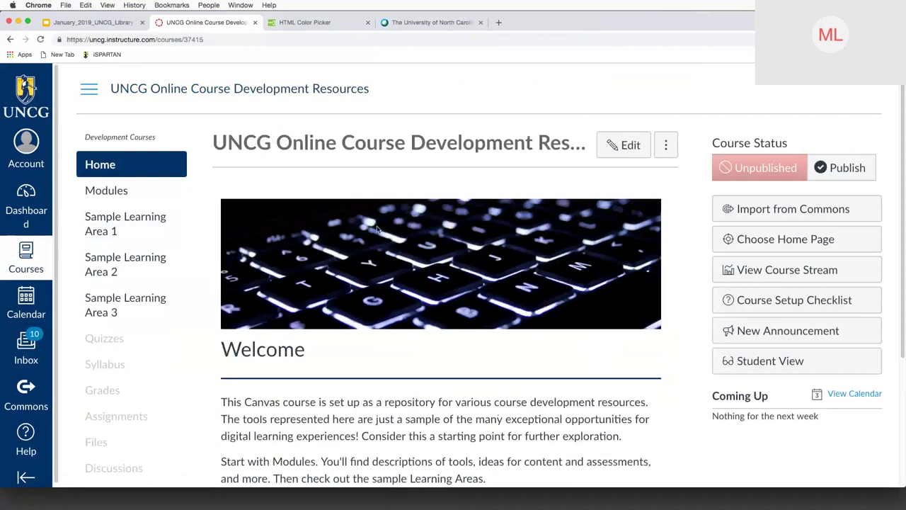
Switch back to the Google Slides presentation, restart the slideshow from the Banner Images slide, and advance to slide 20.
{"action": "left_click", "coordinate": [78, 23]}
{"action": "left_click", "coordinate": [96, 91]}
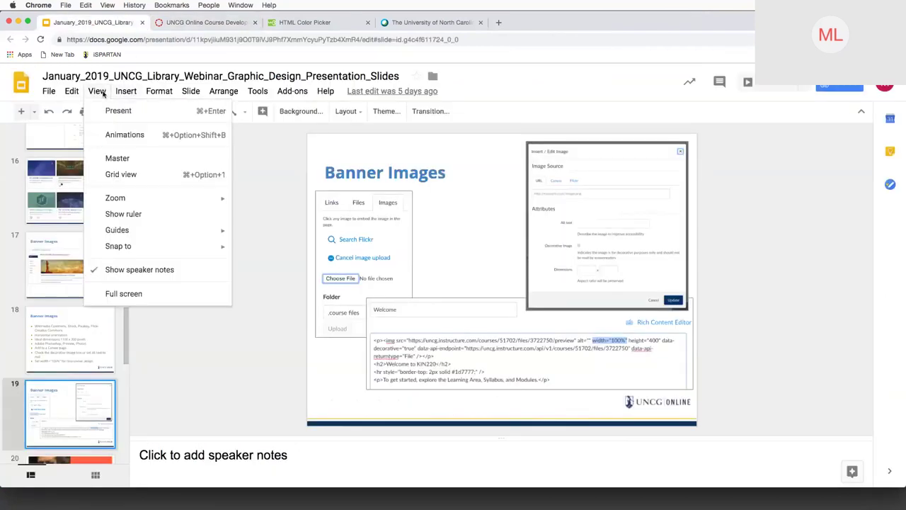
{"action": "left_click", "coordinate": [111, 110]}
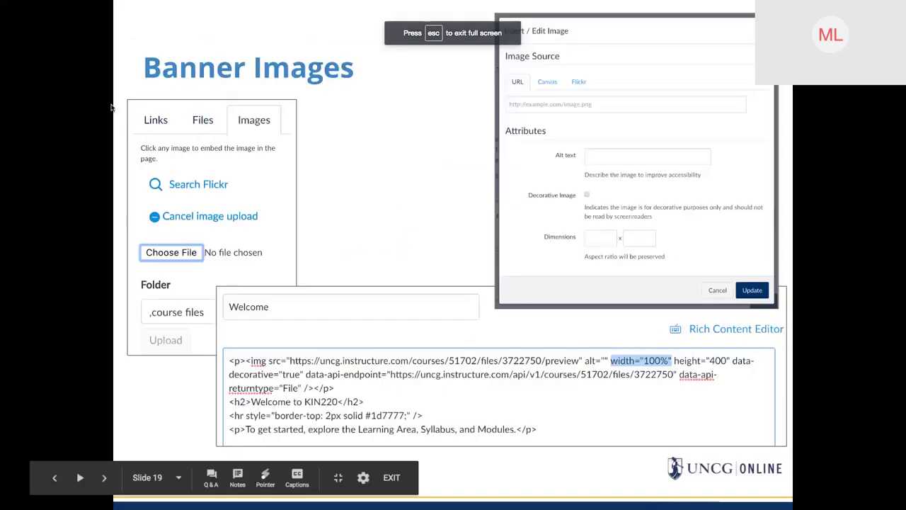
{"action": "key", "text": "Right"}
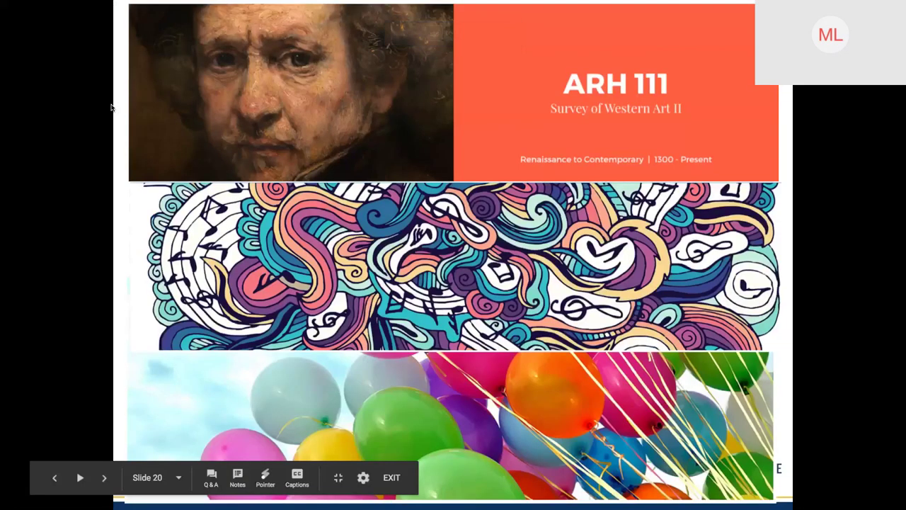